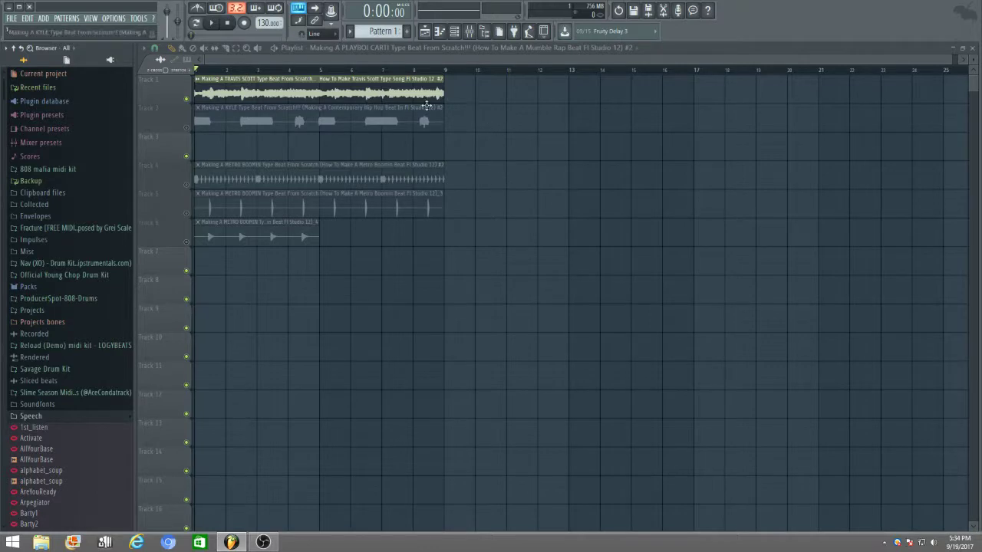
Collapse the Speech folder and solo the KYLE clip on Track 2 instead of Track 1
{"action": "left_click", "coordinate": [82, 418]}
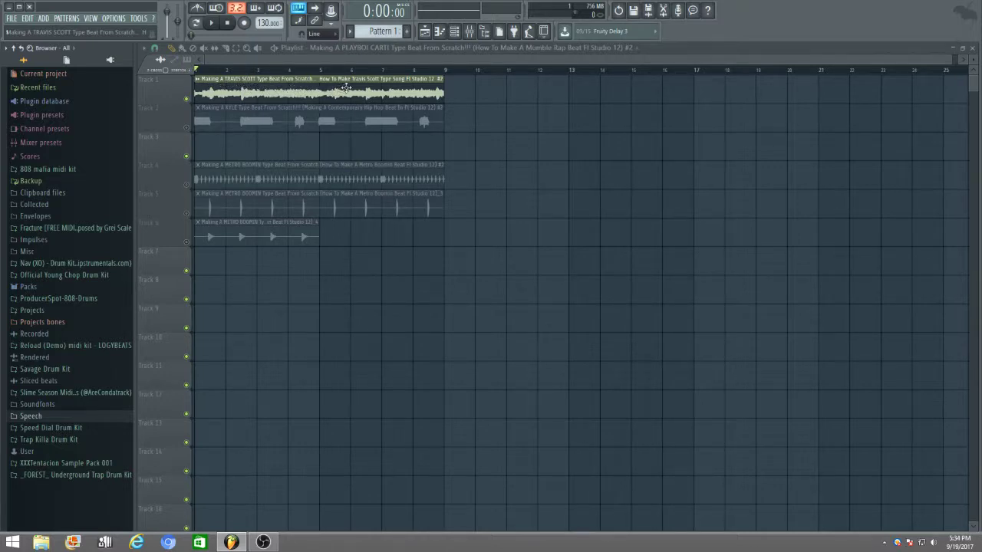
{"action": "left_click", "coordinate": [186, 98]}
{"action": "left_click", "coordinate": [186, 127]}
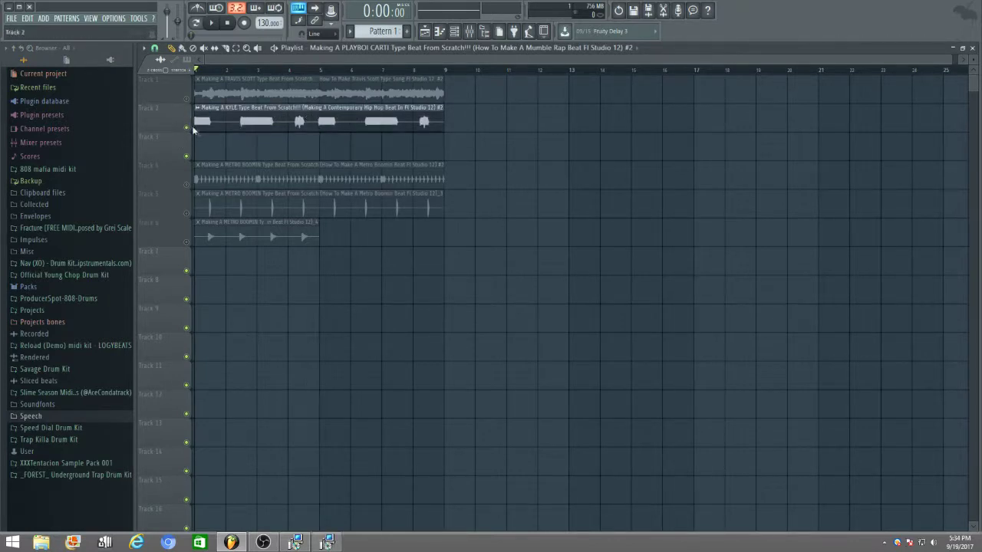
Toggle mutes to isolate Track 2's KYLE clip, check Insert 2 in the mixer, and play it
{"action": "left_click", "coordinate": [187, 128]}
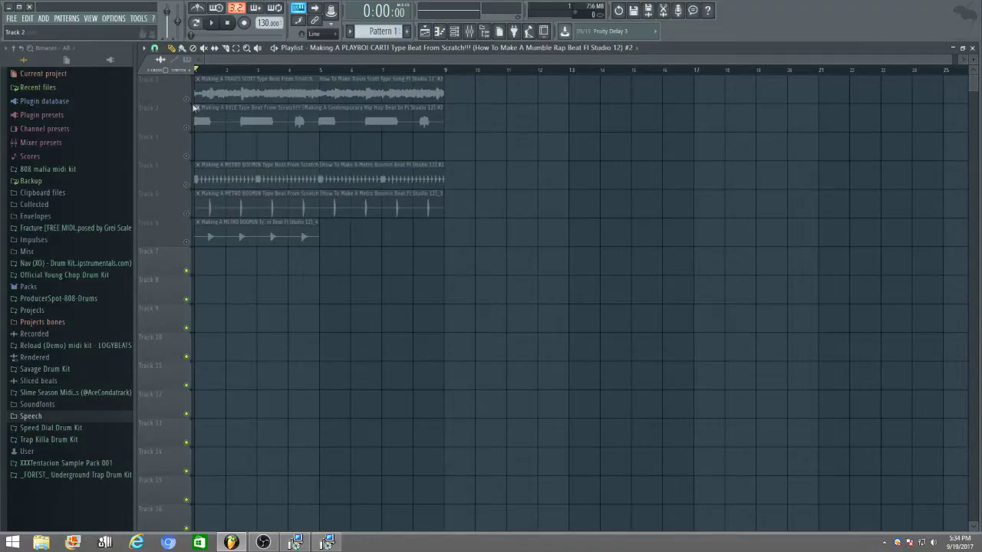
{"action": "left_click", "coordinate": [188, 100]}
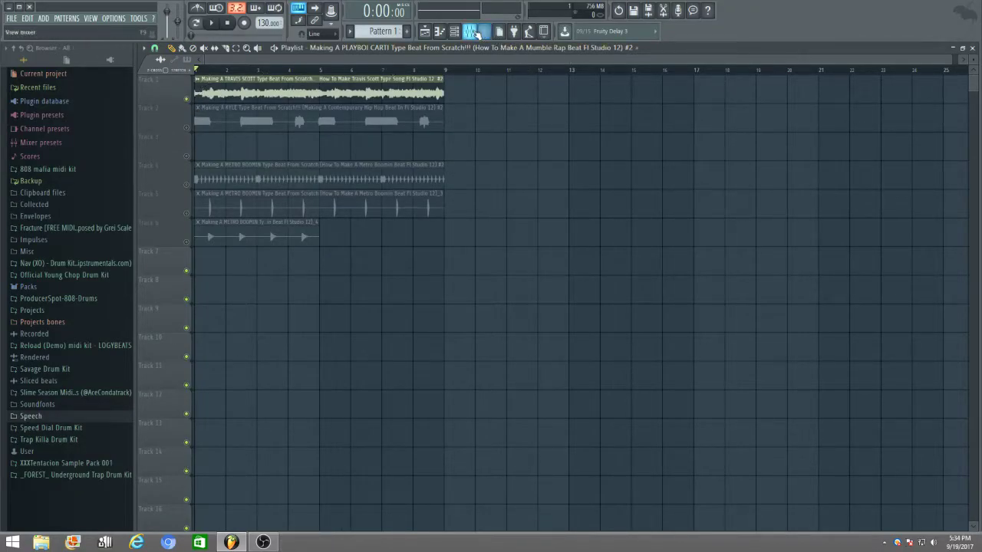
{"action": "left_click", "coordinate": [474, 32]}
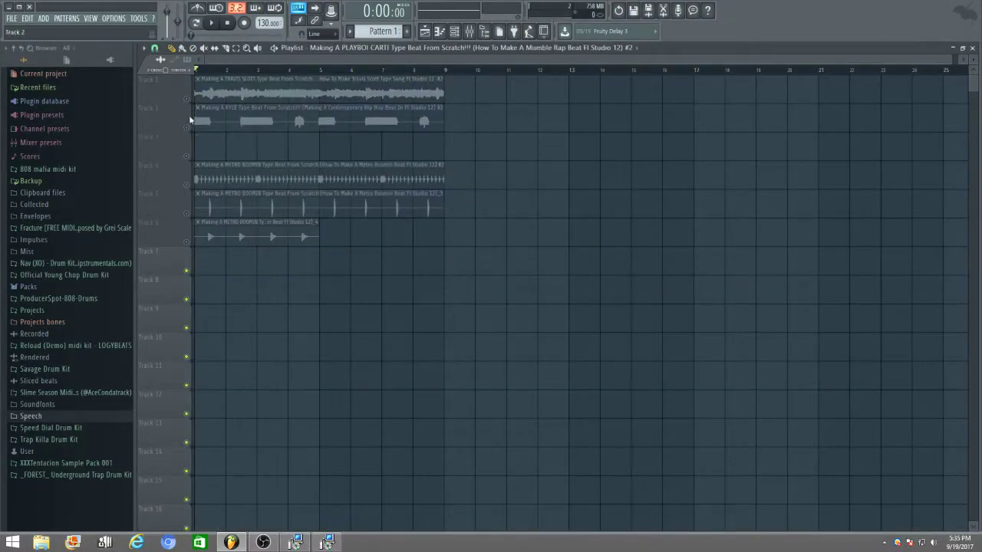
{"action": "left_click", "coordinate": [187, 127]}
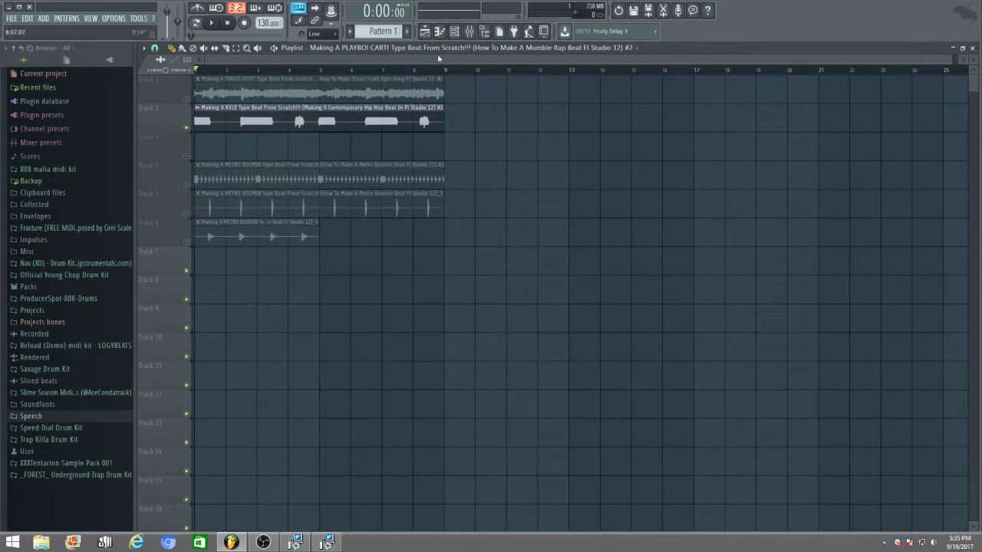
{"action": "left_click", "coordinate": [468, 32]}
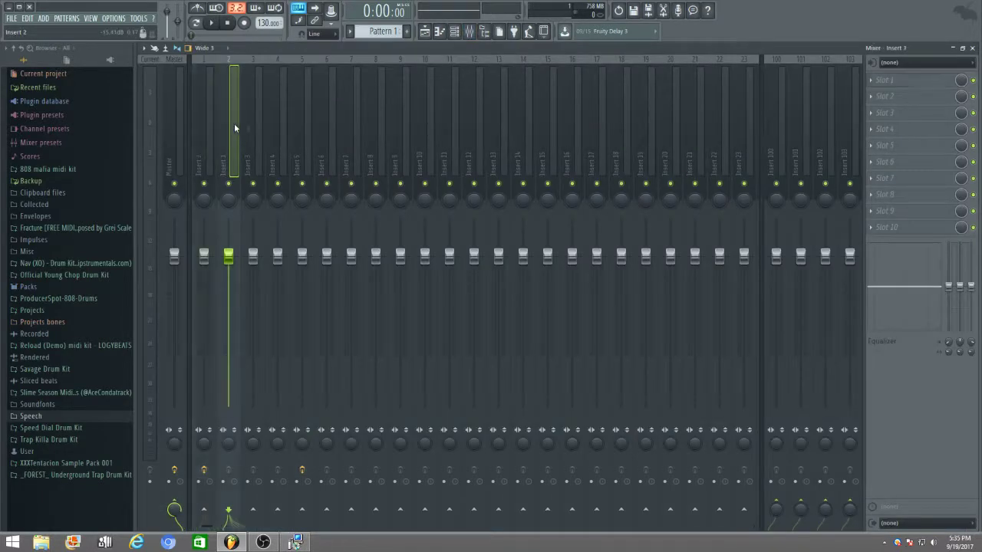
{"action": "left_click", "coordinate": [973, 47]}
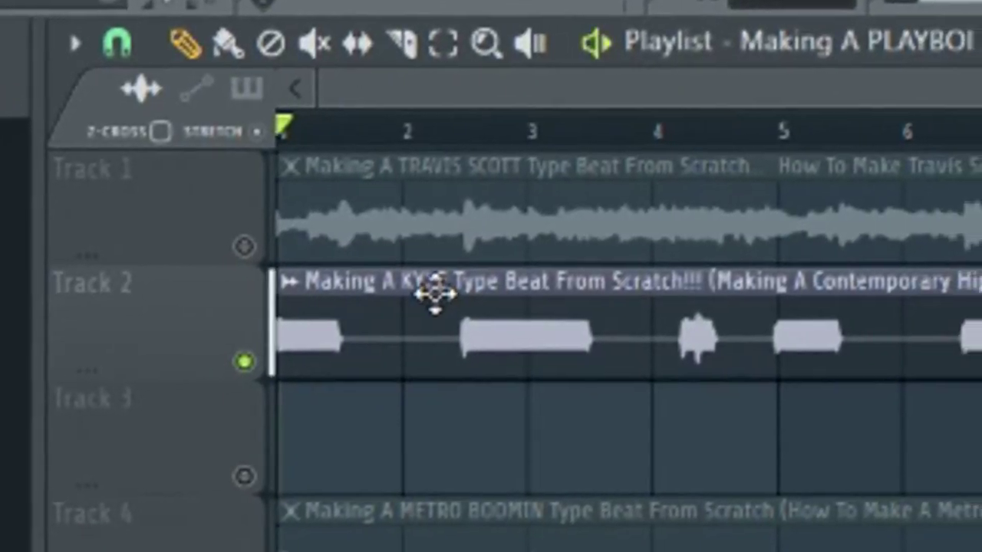
{"action": "key", "text": "space"}
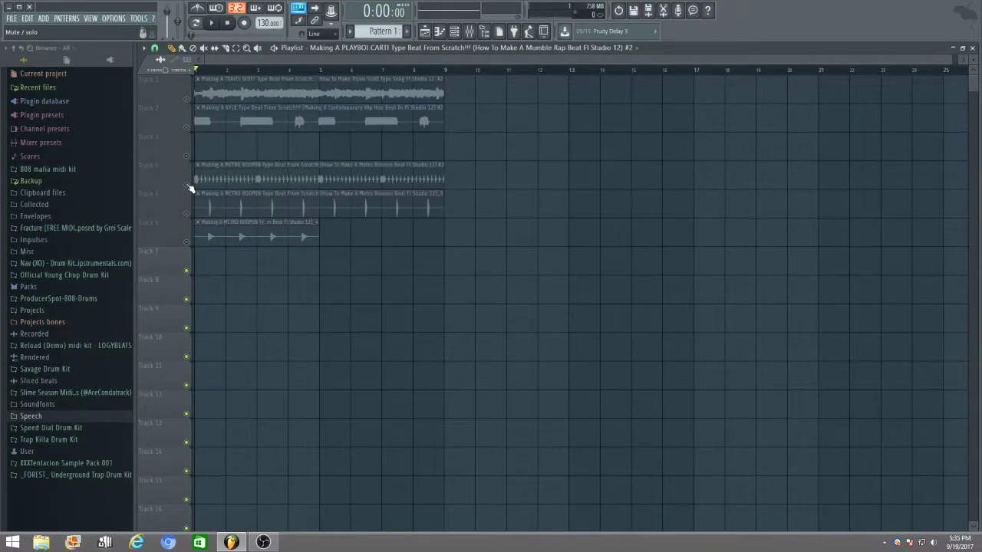
{"action": "left_click", "coordinate": [187, 186]}
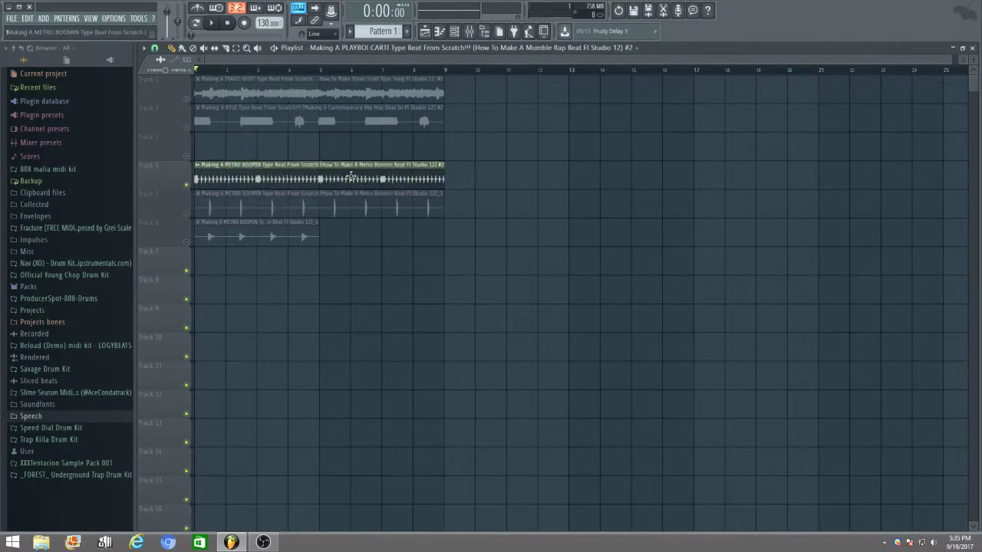
Check Insert 3, leave only Track 4's METRO BOOMIN clip unmuted, play it, then stop
{"action": "left_click", "coordinate": [469, 31]}
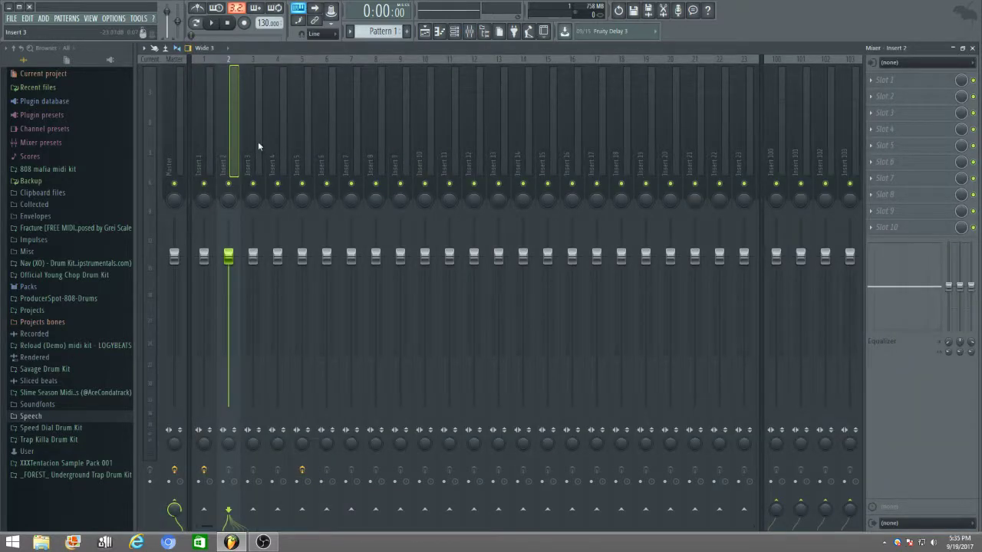
{"action": "left_click", "coordinate": [258, 141]}
{"action": "left_click", "coordinate": [972, 47]}
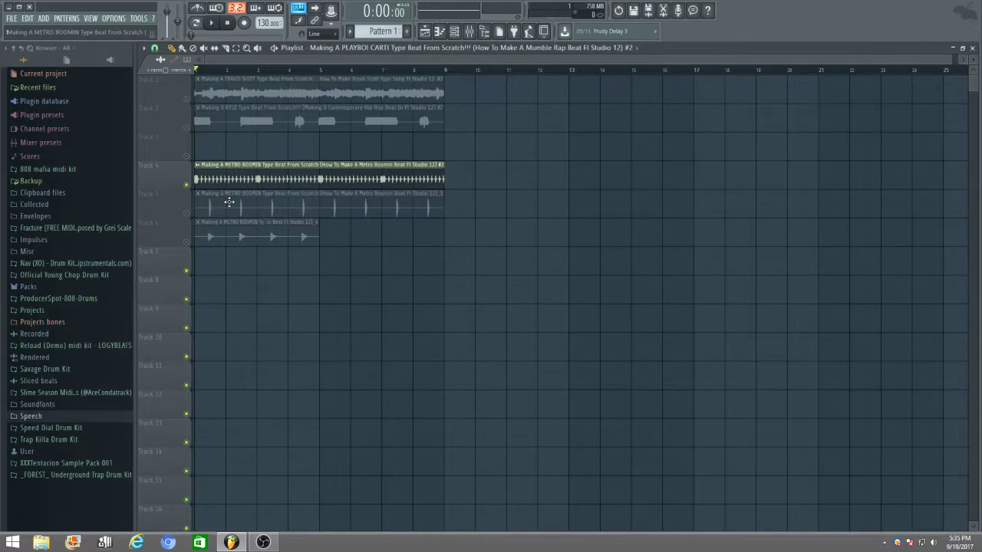
{"action": "left_click", "coordinate": [186, 127], "text": "ctrl"}
{"action": "left_click", "coordinate": [188, 128]}
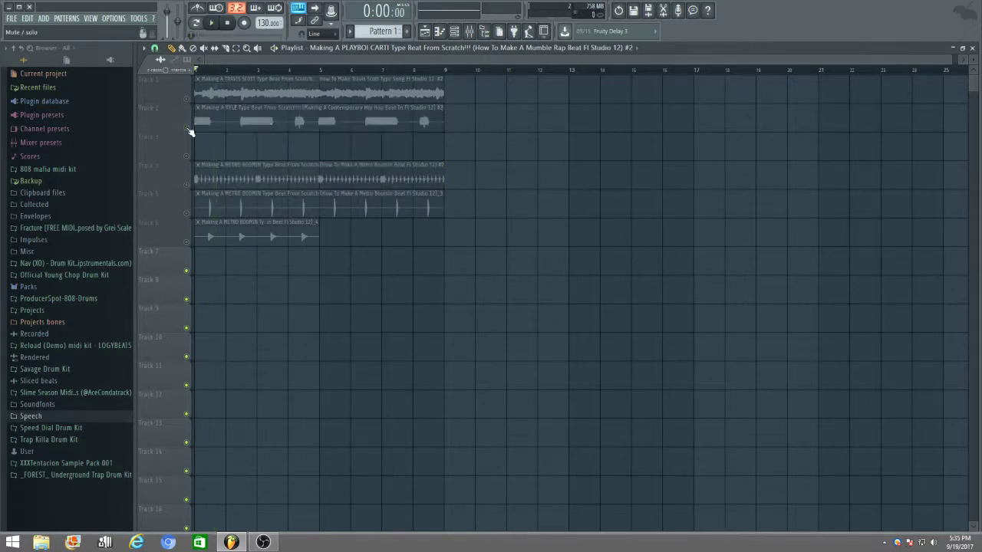
{"action": "left_click", "coordinate": [188, 186]}
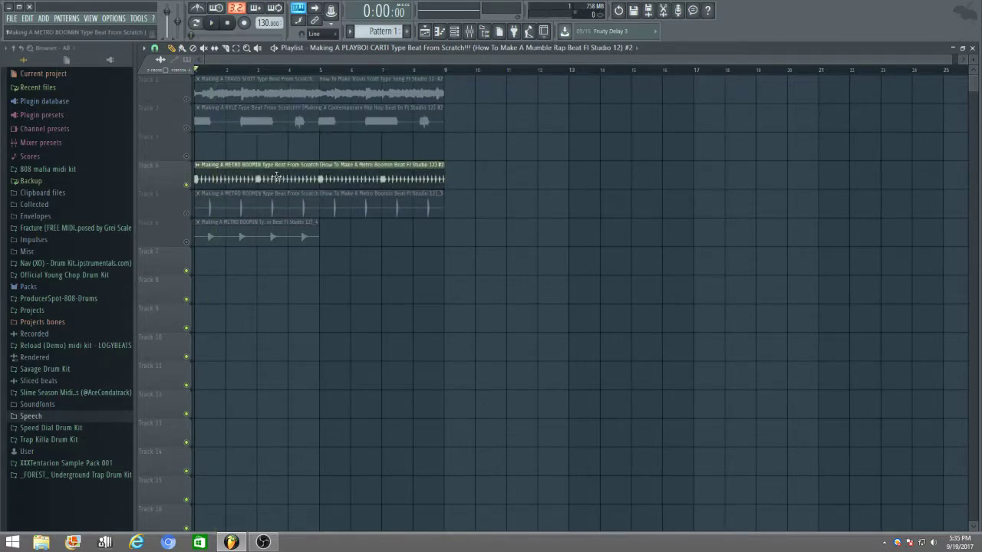
{"action": "left_click", "coordinate": [471, 33]}
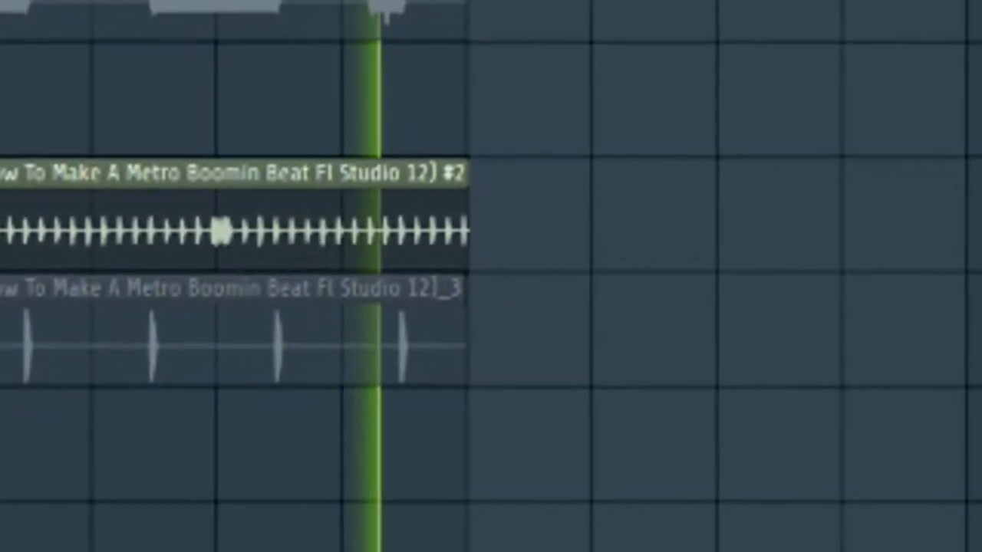
{"action": "key", "text": "space"}
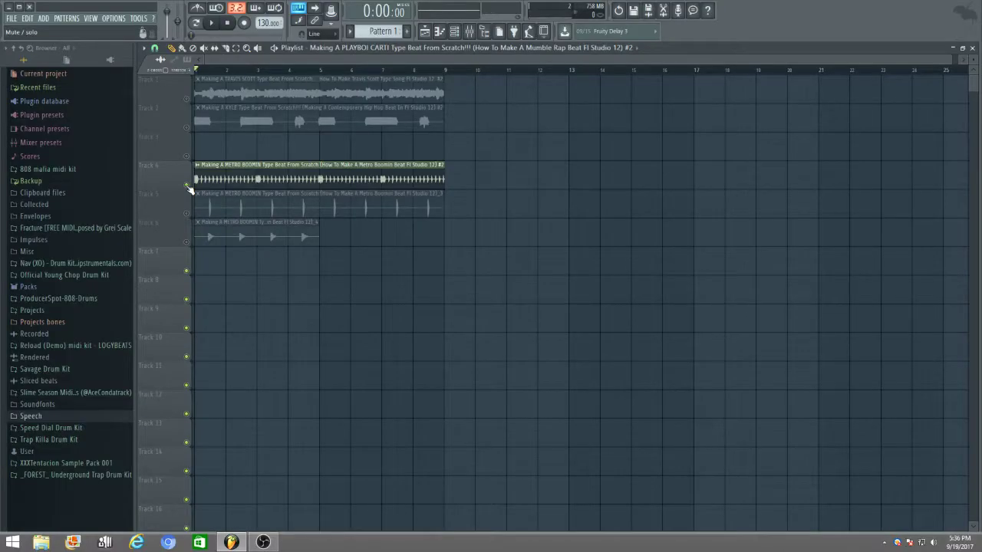
Mute Track 4's clip, glance at Insert 4 in the mixer, then reopen the mixer
{"action": "left_click", "coordinate": [186, 184]}
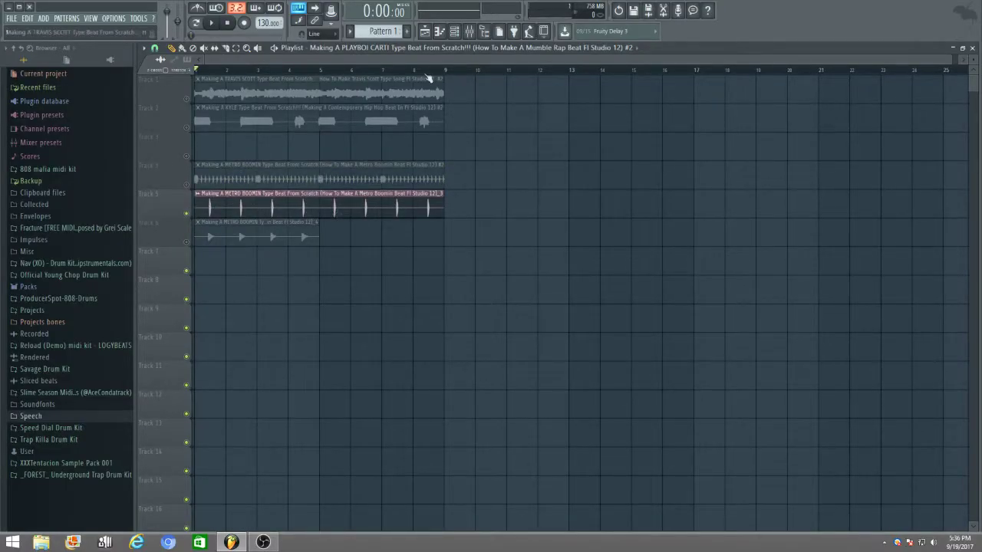
{"action": "left_click", "coordinate": [469, 32]}
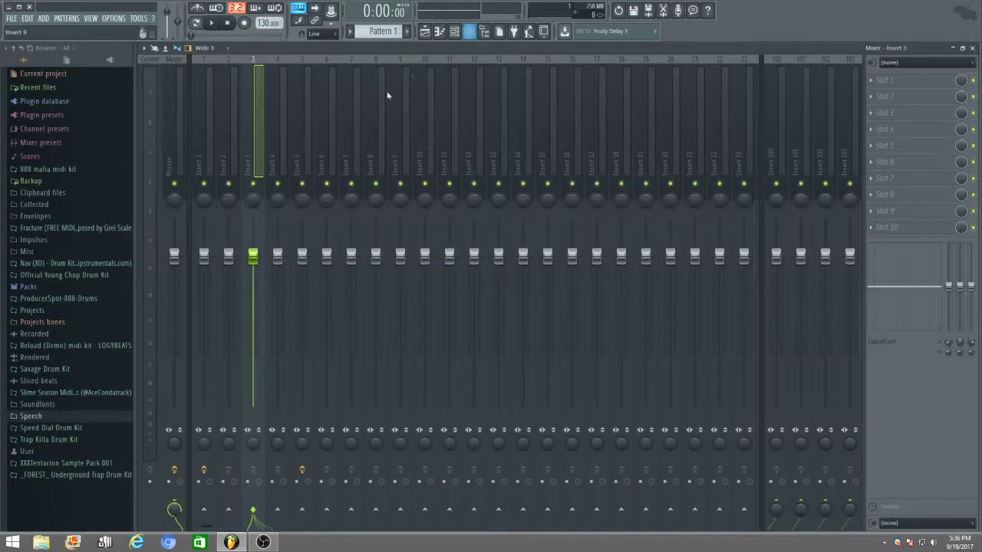
{"action": "left_click", "coordinate": [973, 48]}
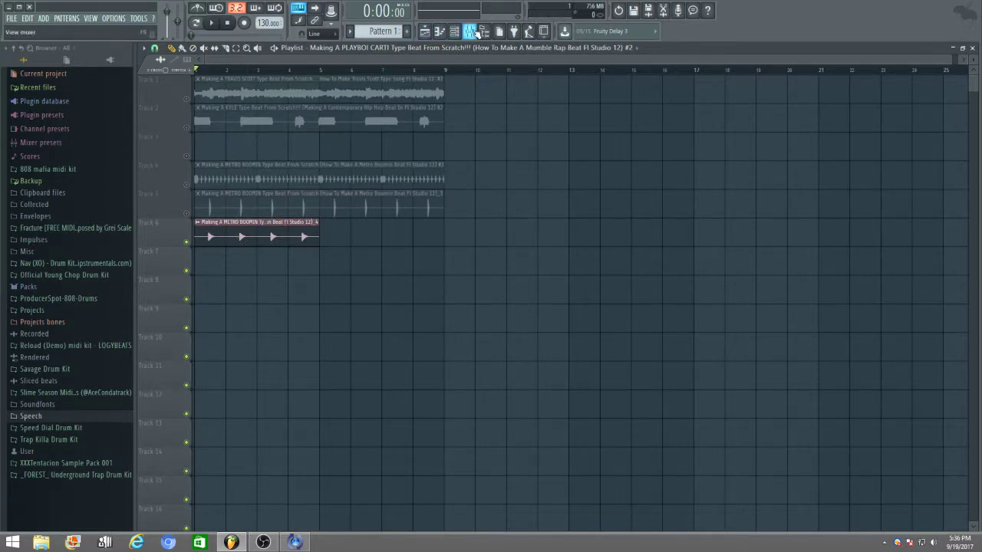
{"action": "left_click", "coordinate": [474, 30]}
Select Insert 5 and inspect its Fruity parametric EQ 2, then return to the playlist
{"action": "left_click", "coordinate": [302, 151]}
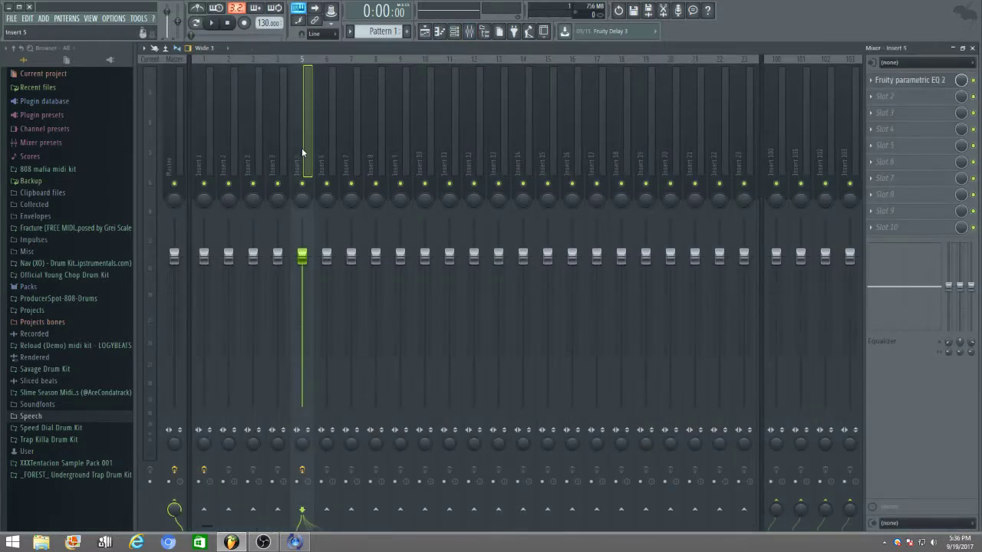
{"action": "left_click", "coordinate": [913, 80]}
{"action": "left_click", "coordinate": [516, 148]}
{"action": "left_click", "coordinate": [974, 47]}
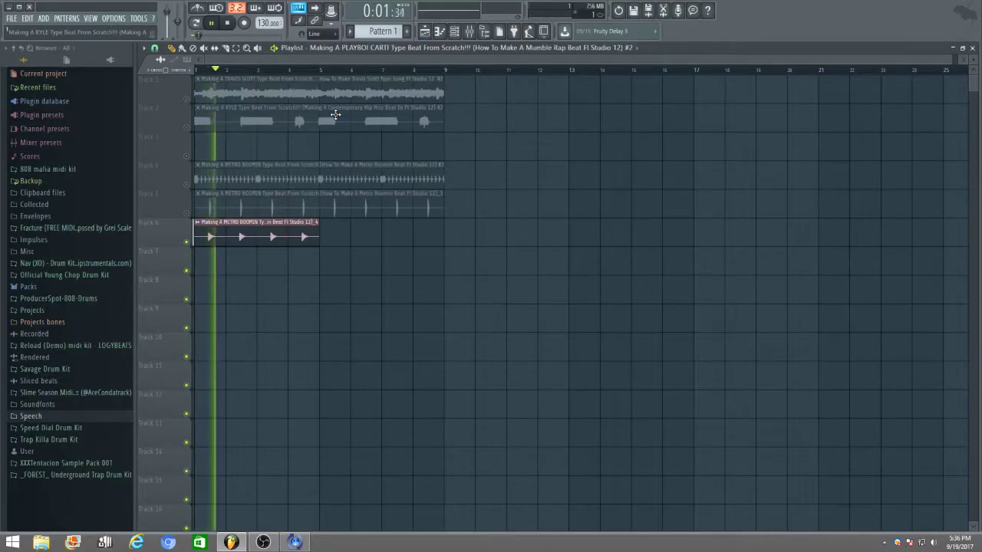
{"action": "left_click", "coordinate": [469, 32]}
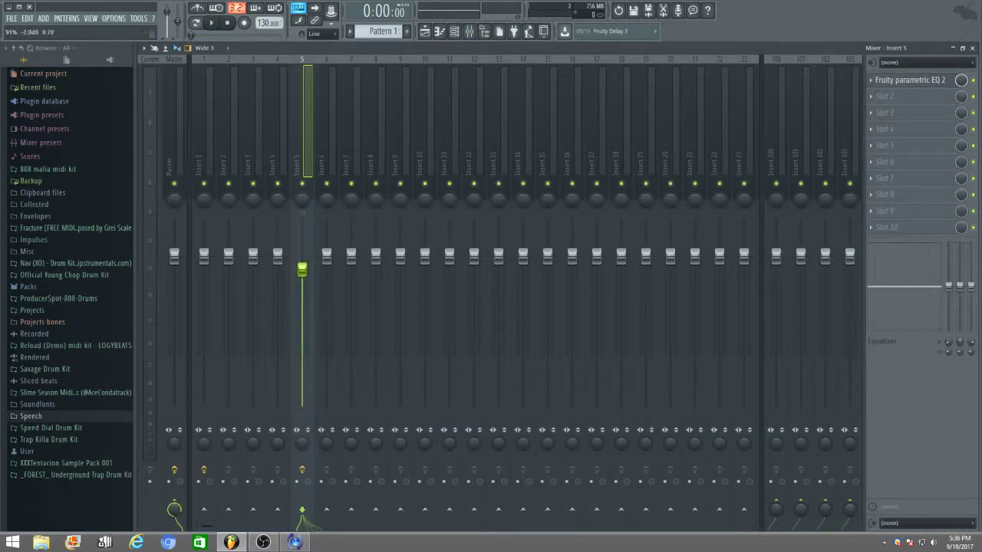
{"action": "left_click", "coordinate": [972, 48]}
Unmute the Travis Scott, KYLE and two Metro Boomin clips on tracks 1, 2, 4 and 5
{"action": "left_click", "coordinate": [187, 99]}
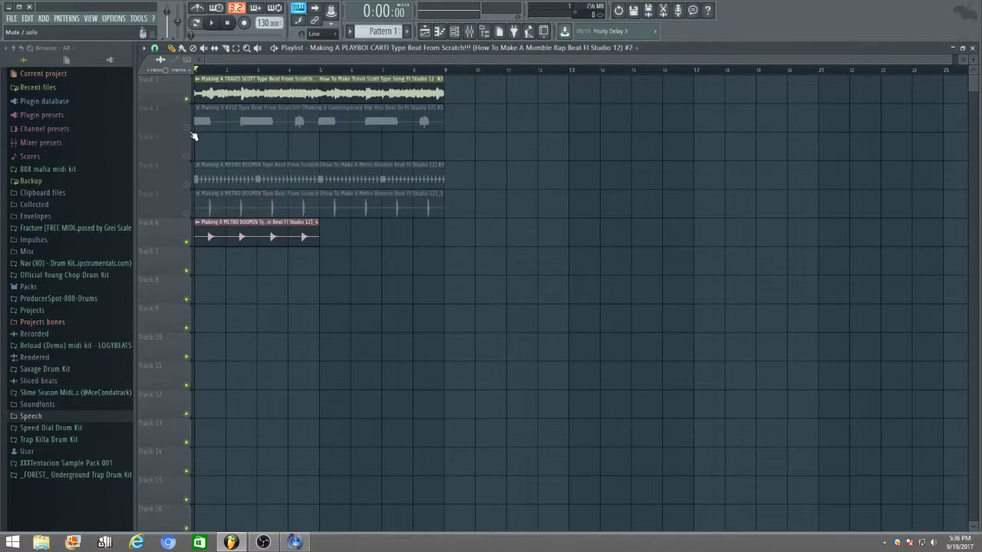
{"action": "left_click", "coordinate": [186, 128]}
{"action": "left_click", "coordinate": [187, 184]}
{"action": "left_click", "coordinate": [187, 213]}
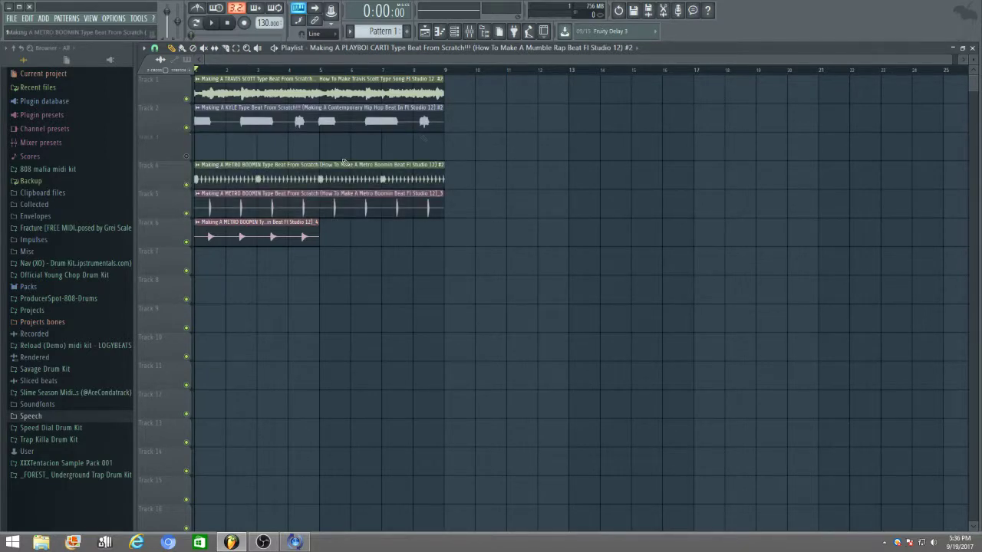
Move the clips on tracks 2, 4, 5 and 6 to bar 9, then shift the Track 6 clip to bar 5
{"action": "left_click_drag", "start_coordinate": [481, 137], "coordinate": [241, 289]}
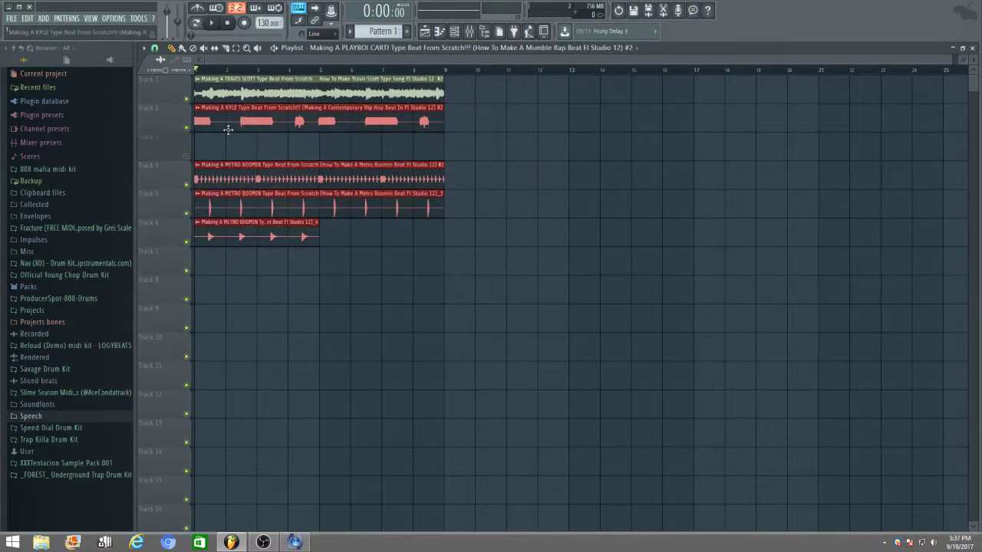
{"action": "left_click_drag", "start_coordinate": [225, 127], "coordinate": [493, 130]}
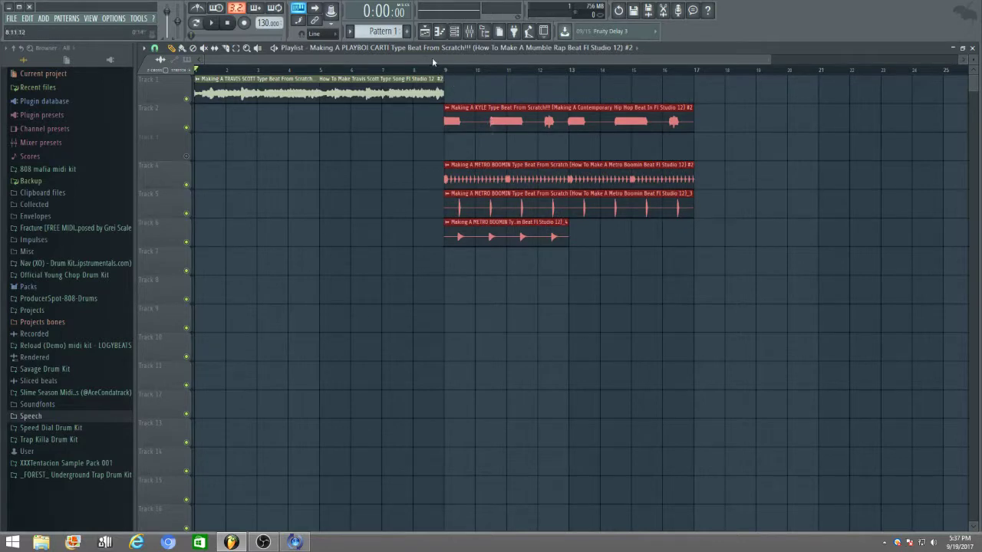
{"action": "left_click_drag", "start_coordinate": [432, 58], "coordinate": [484, 57]}
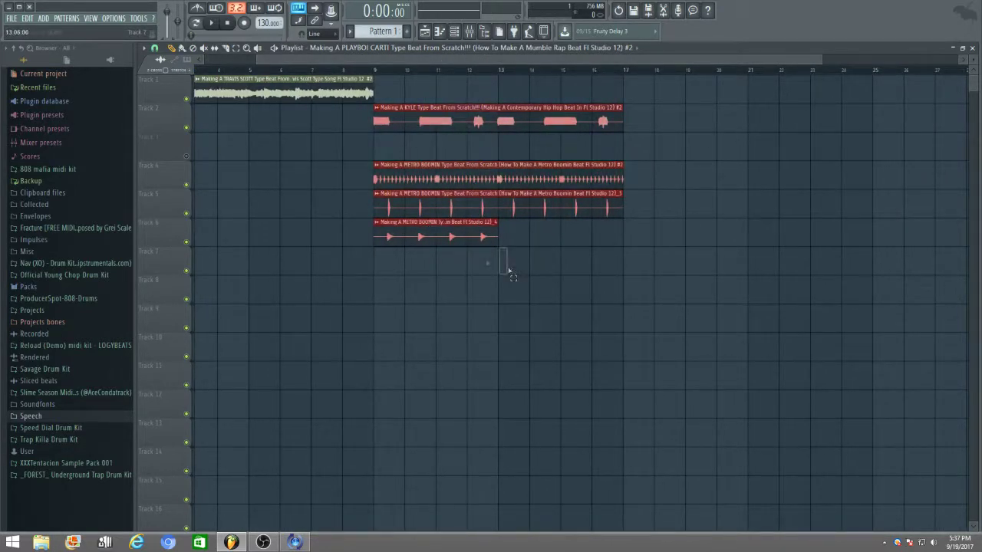
{"action": "left_click_drag", "start_coordinate": [510, 274], "coordinate": [508, 273]}
{"action": "left_click", "coordinate": [409, 237]}
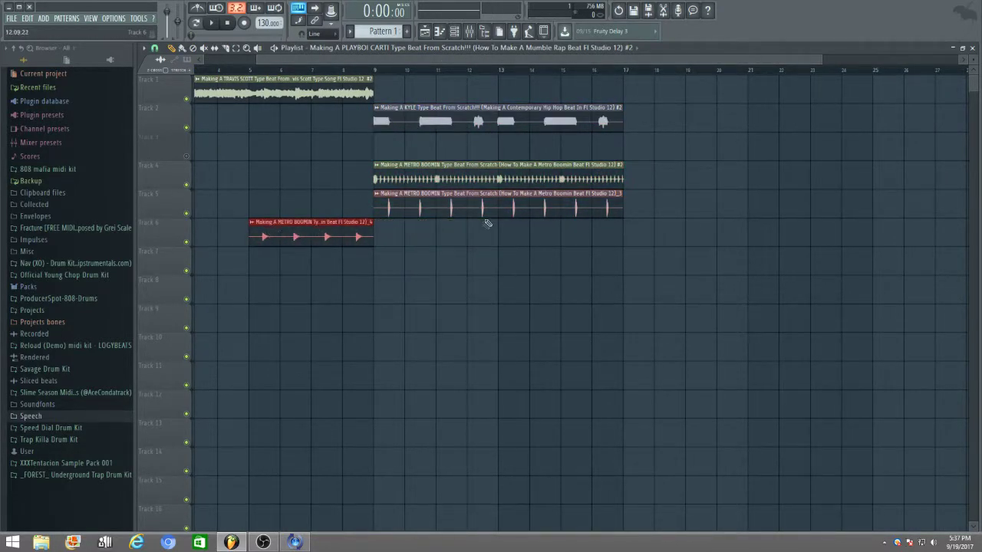
{"action": "left_click_drag", "start_coordinate": [483, 214], "coordinate": [434, 223]}
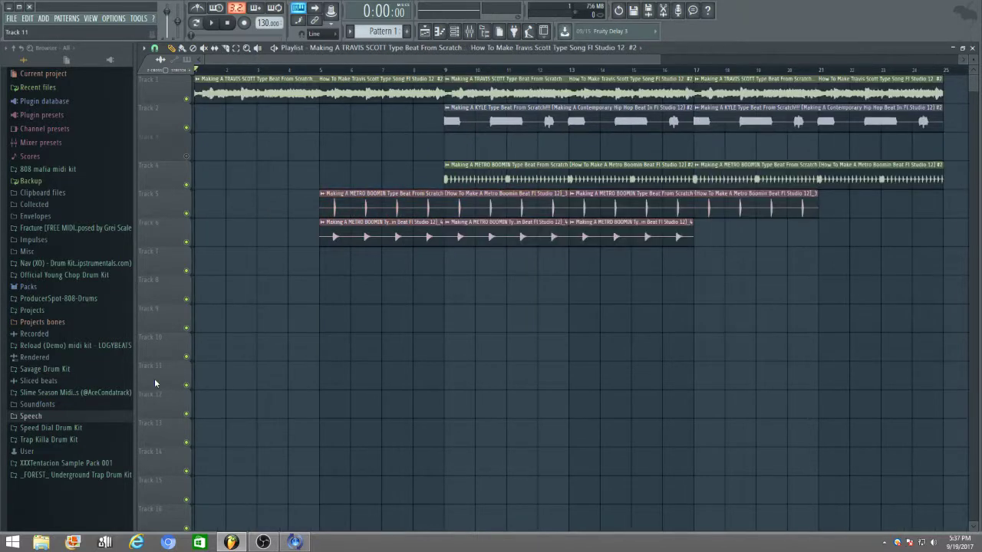
{"action": "key", "text": "space"}
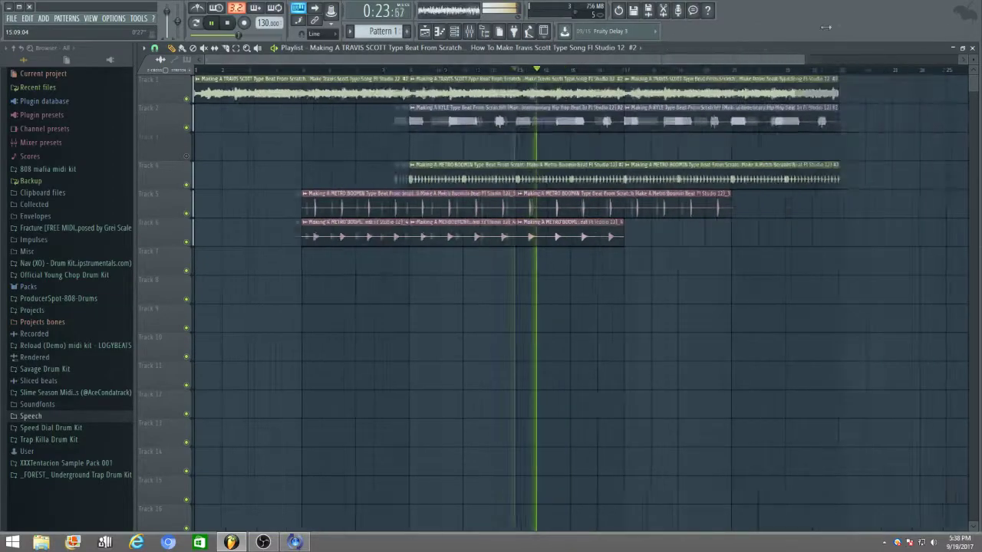
Zoom the playlist out horizontally while the layered arrangement plays
{"action": "scroll", "coordinate": [664, 63], "scroll_direction": "down", "scroll_amount": 3}
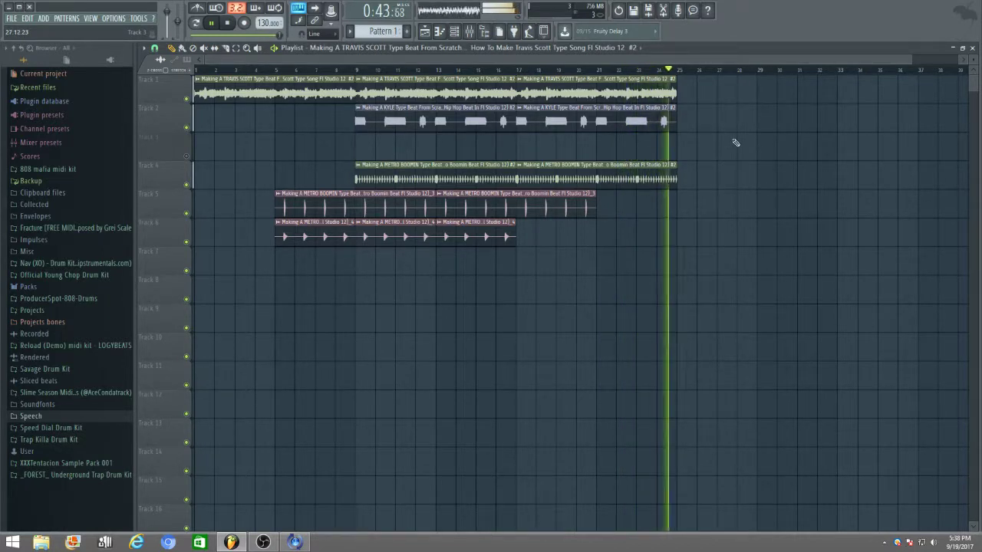
Stop playback and export the song as the WAV file 'sharpe is easy to replicate wav'
{"action": "key", "text": "space"}
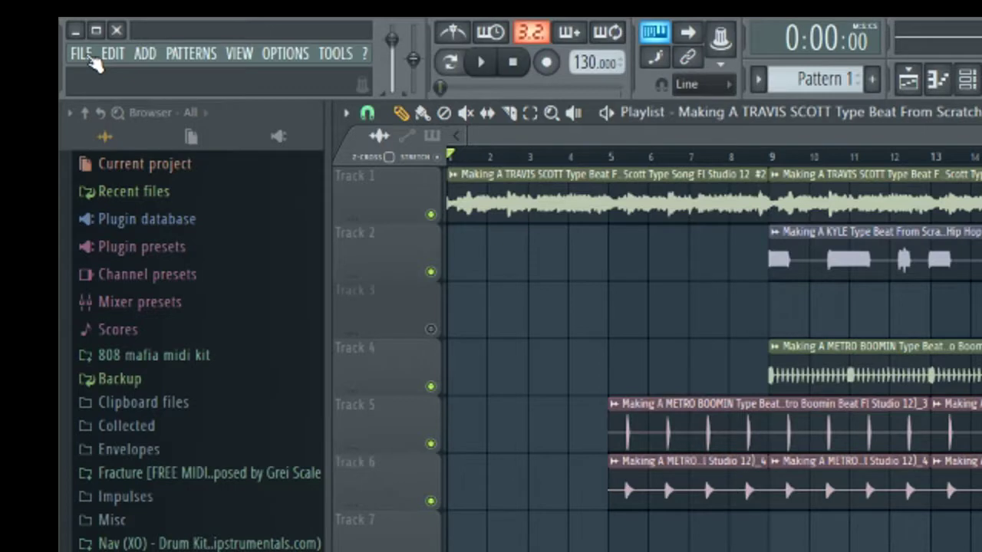
{"action": "left_click", "coordinate": [90, 59]}
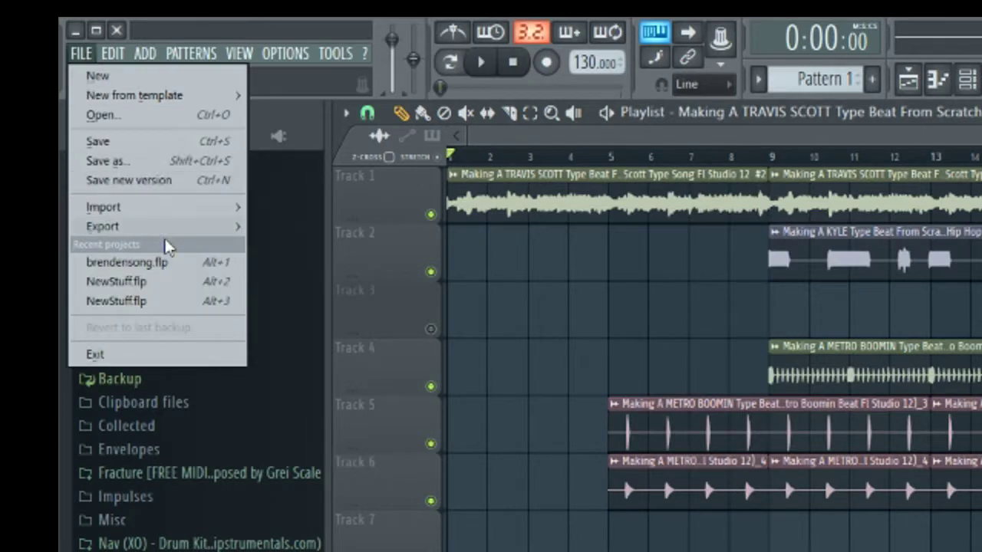
{"action": "mouse_move", "coordinate": [161, 228]}
{"action": "left_click", "coordinate": [321, 247]}
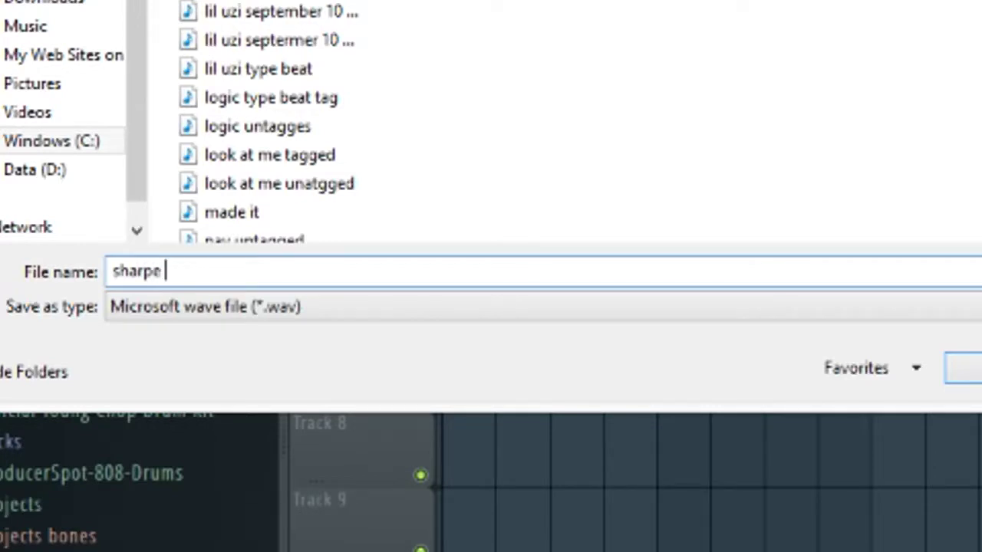
{"action": "type", "text": "e is easy to replicate wav"}
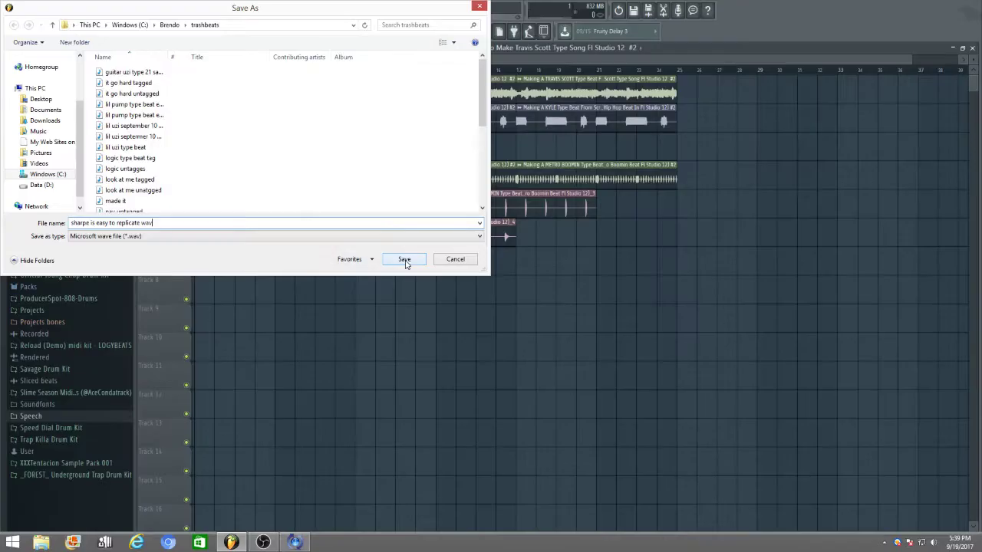
{"action": "left_click", "coordinate": [981, 382]}
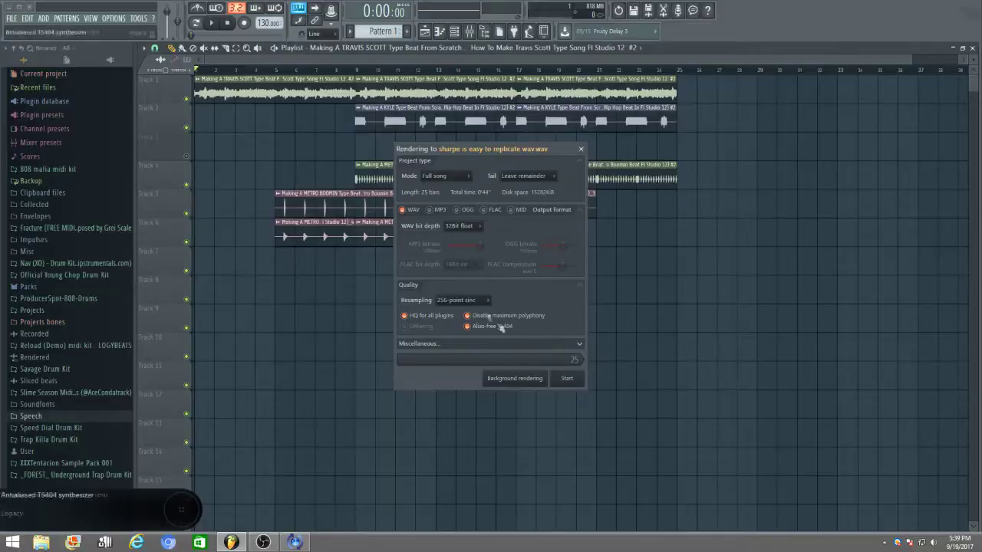
Set resampling to 64-point sinc and render the WAV file
{"action": "left_click", "coordinate": [462, 300]}
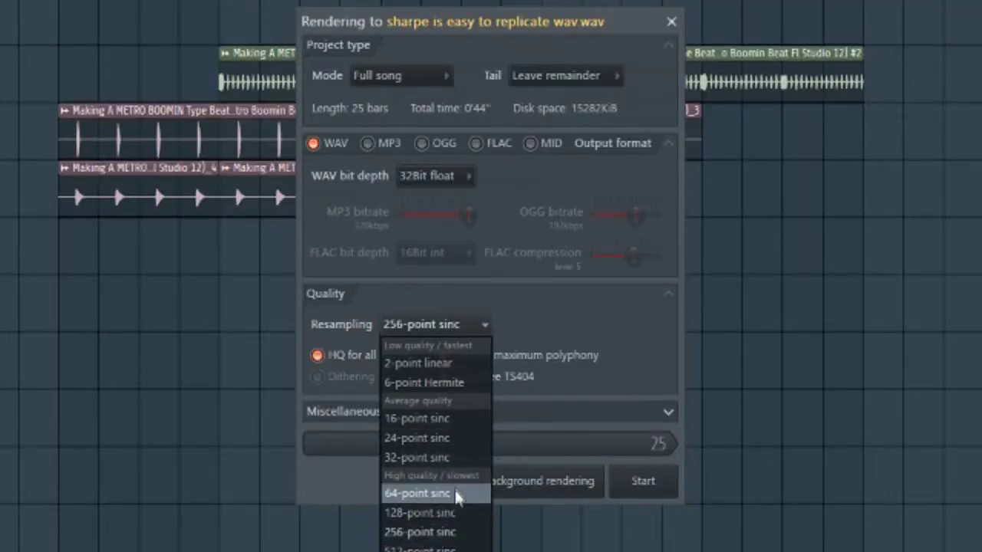
{"action": "left_click", "coordinate": [456, 494]}
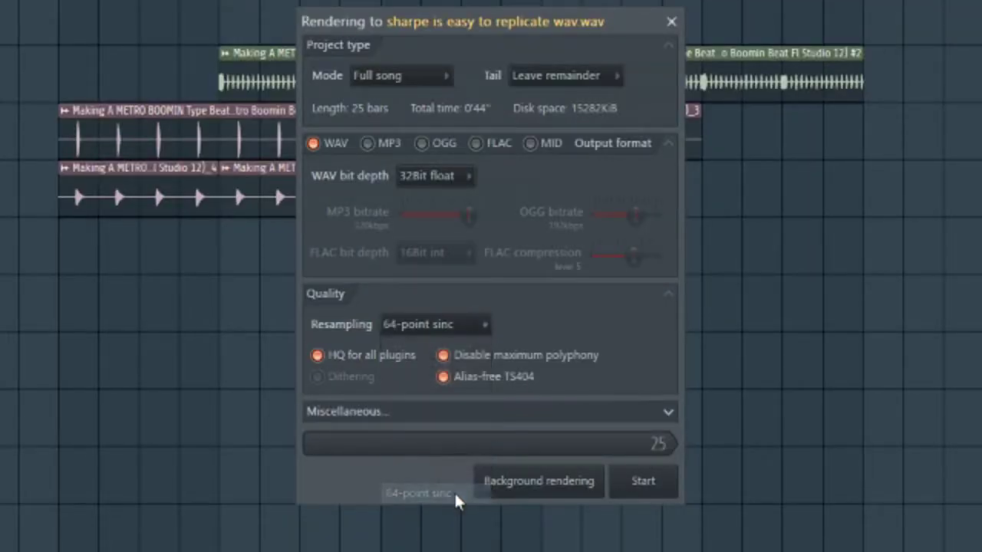
{"action": "left_click", "coordinate": [638, 482]}
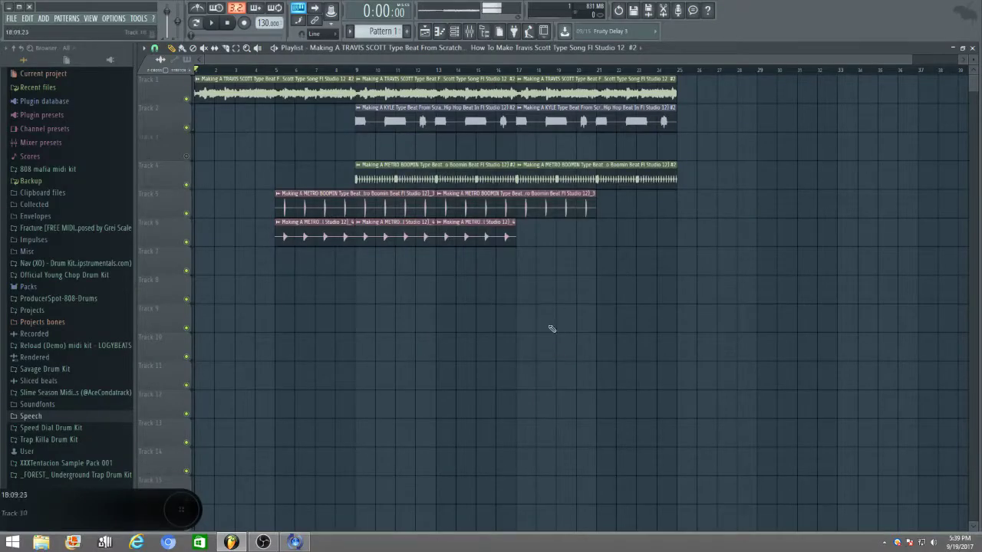
{"action": "right_click", "coordinate": [298, 545]}
Close the extra app window from the taskbar and bring OBS Studio to the front
{"action": "left_click", "coordinate": [286, 514]}
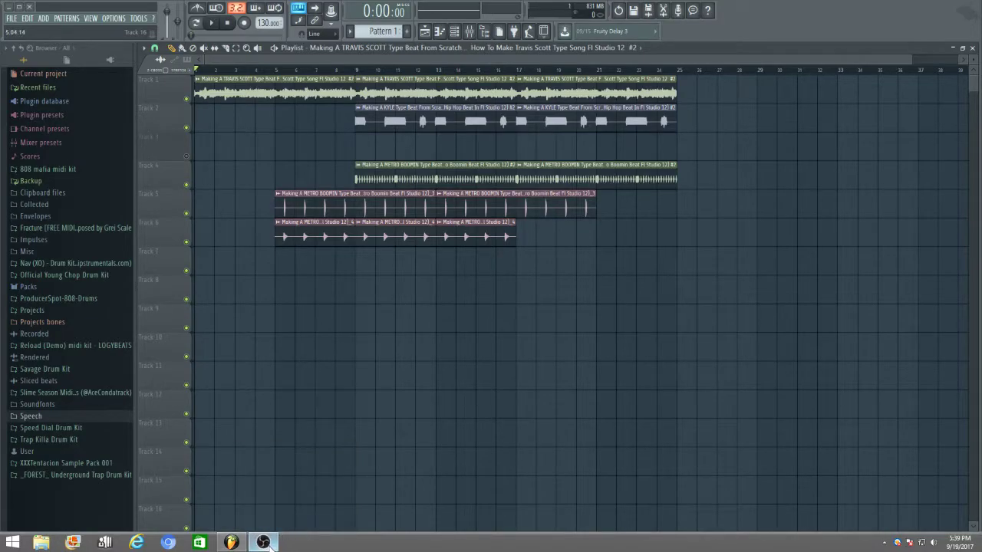
{"action": "left_click", "coordinate": [263, 542]}
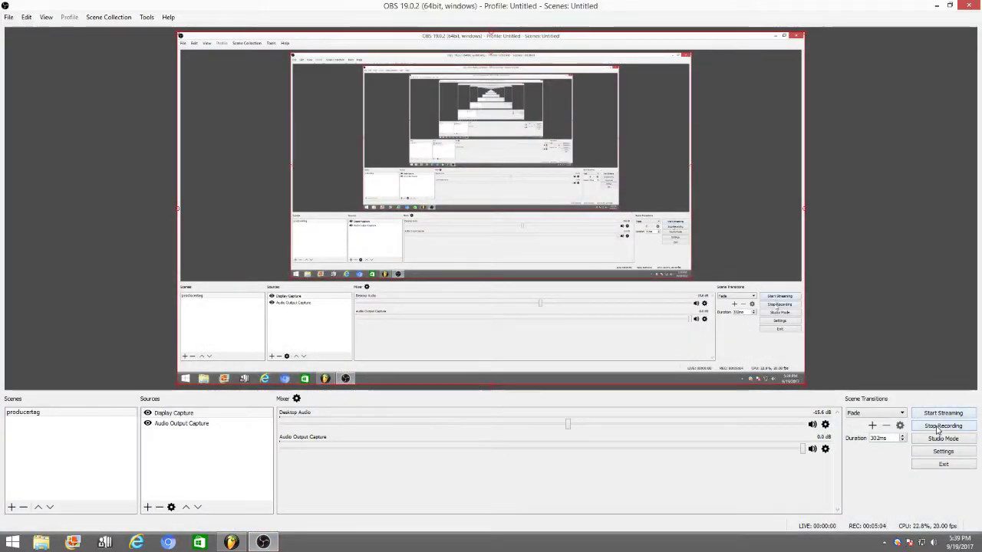